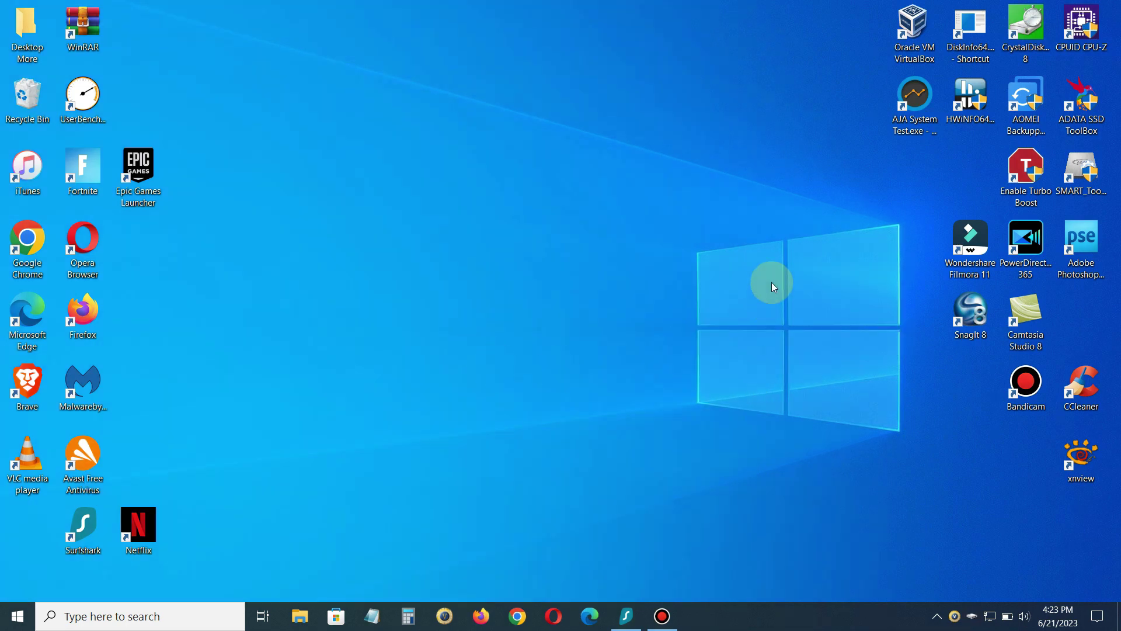
# Create a desktop shortcut to SlideToShutDown.exe named SlideToShutDown, without the .exe extension
pyautogui.rightClick(396, 285)
pyautogui.moveTo(477, 406)
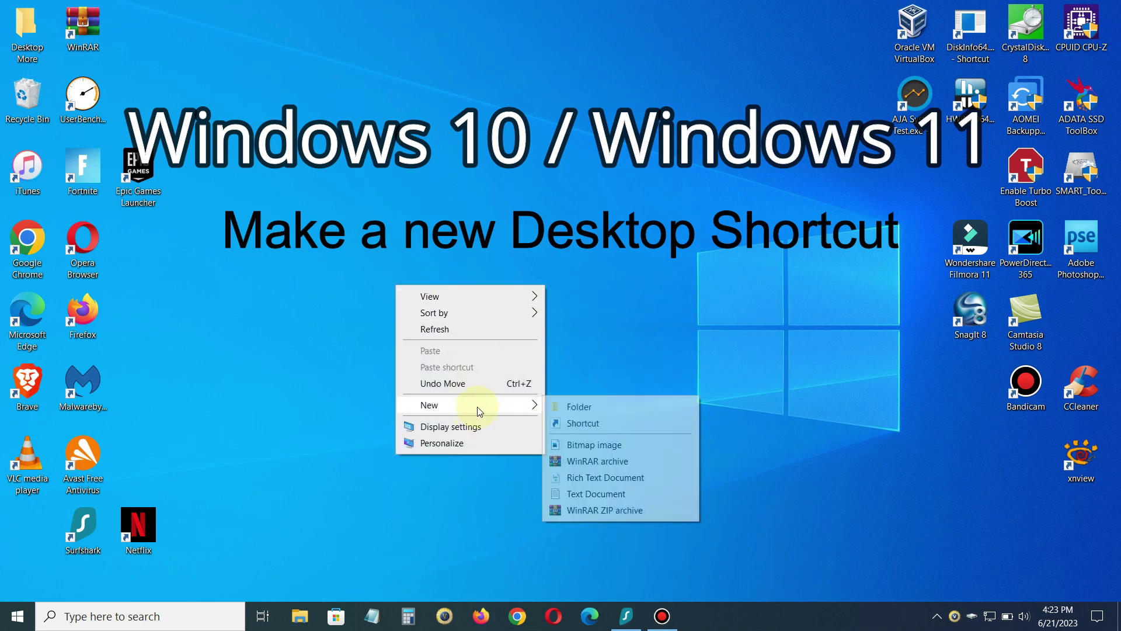
pyautogui.click(613, 427)
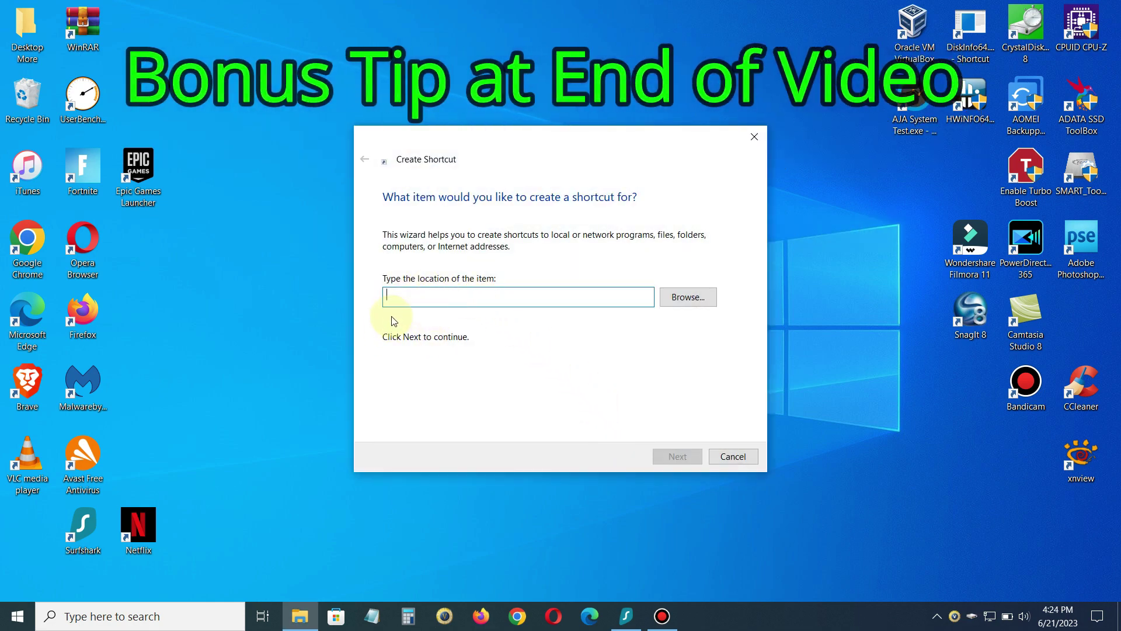
pyautogui.write('Sl')
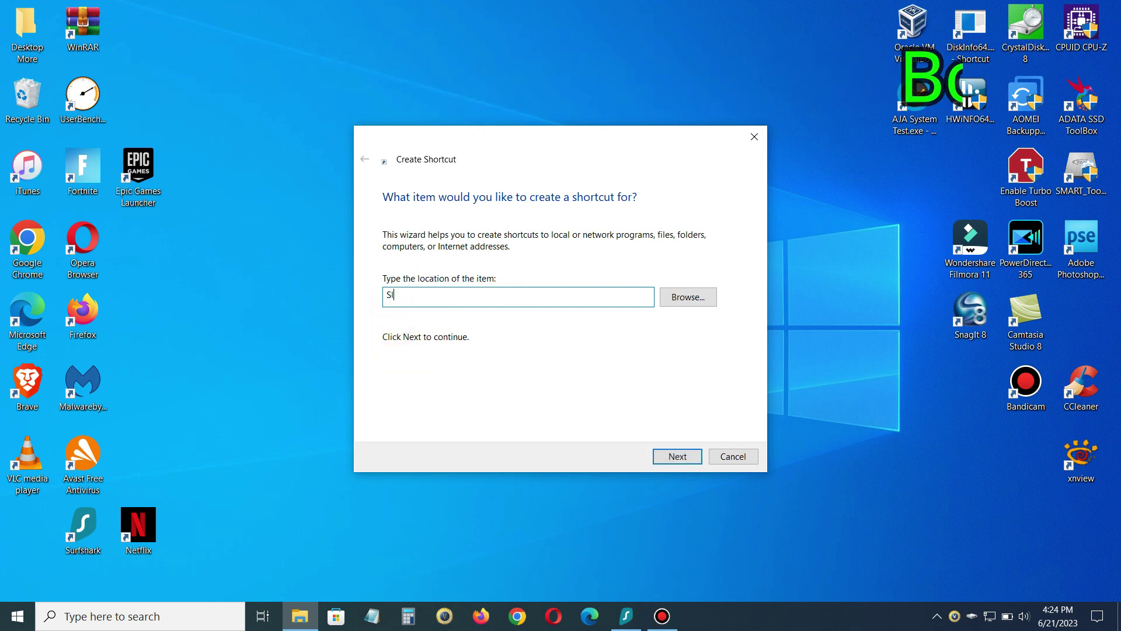
pyautogui.write('ideTo')
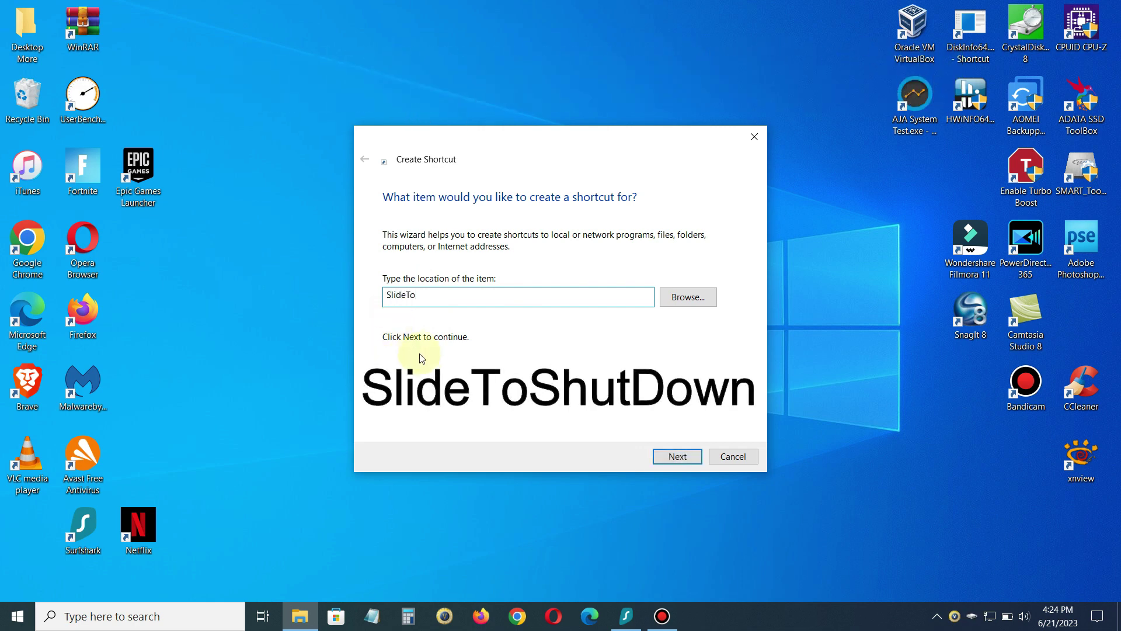
pyautogui.write('ShutDown')
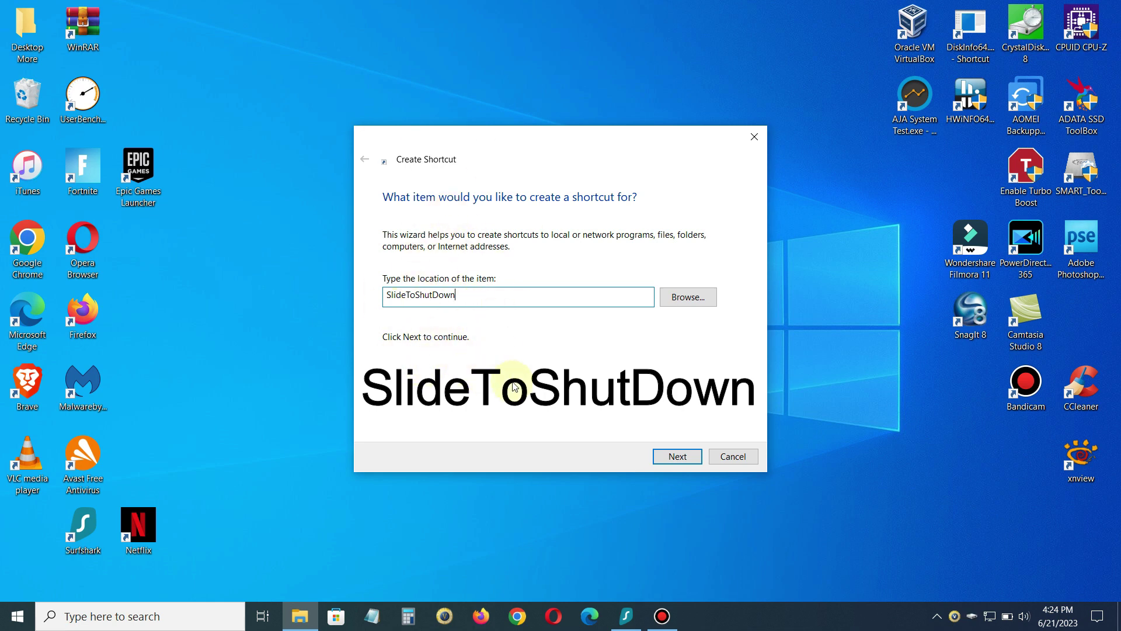
pyautogui.click(677, 457)
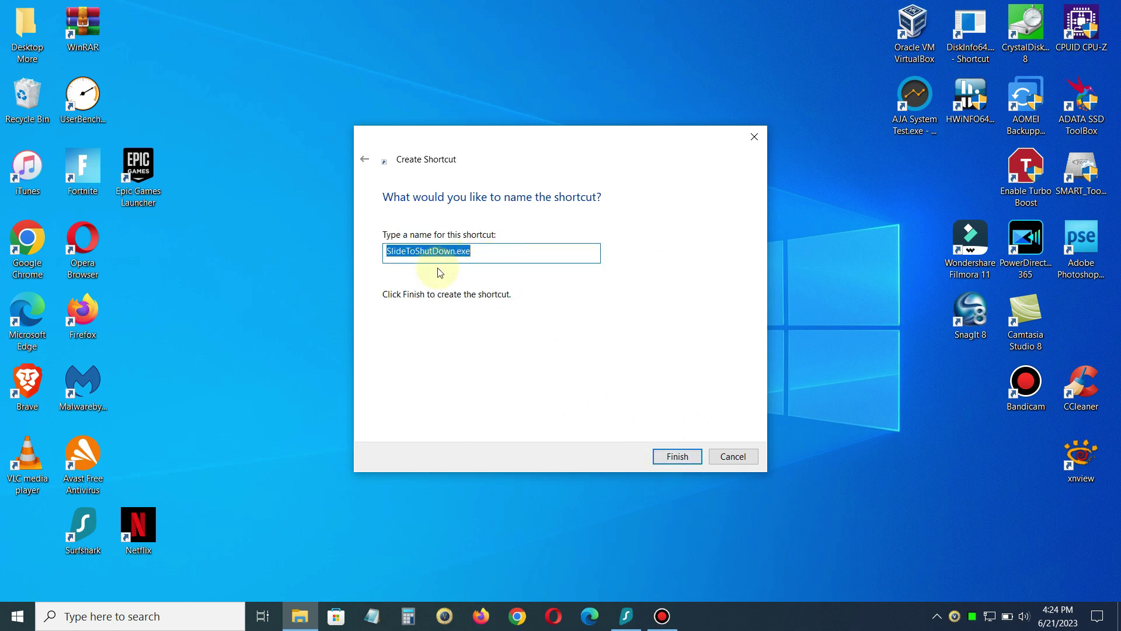
pyautogui.click(493, 249)
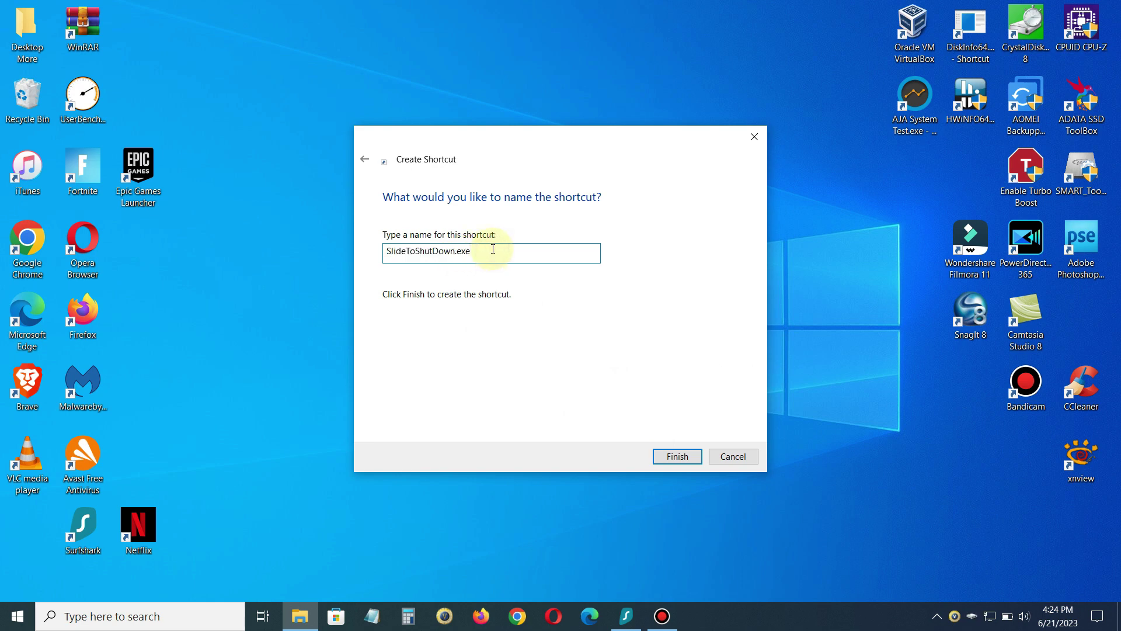
pyautogui.press('BackSpace')
pyautogui.press('BackSpace')
pyautogui.press('BackSpace')
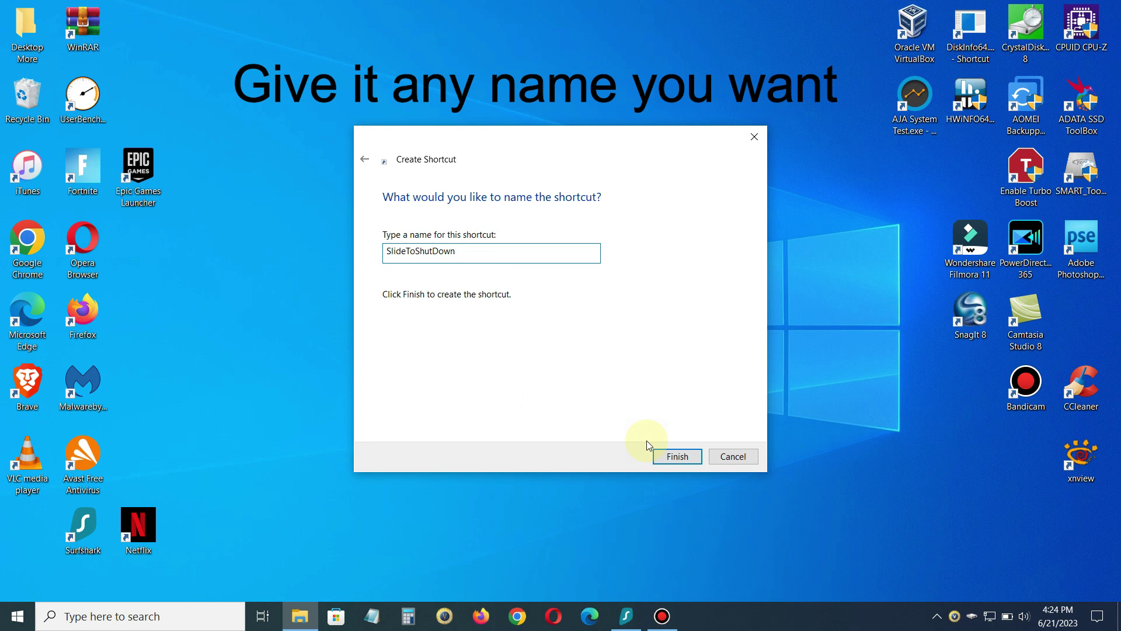
pyautogui.click(671, 458)
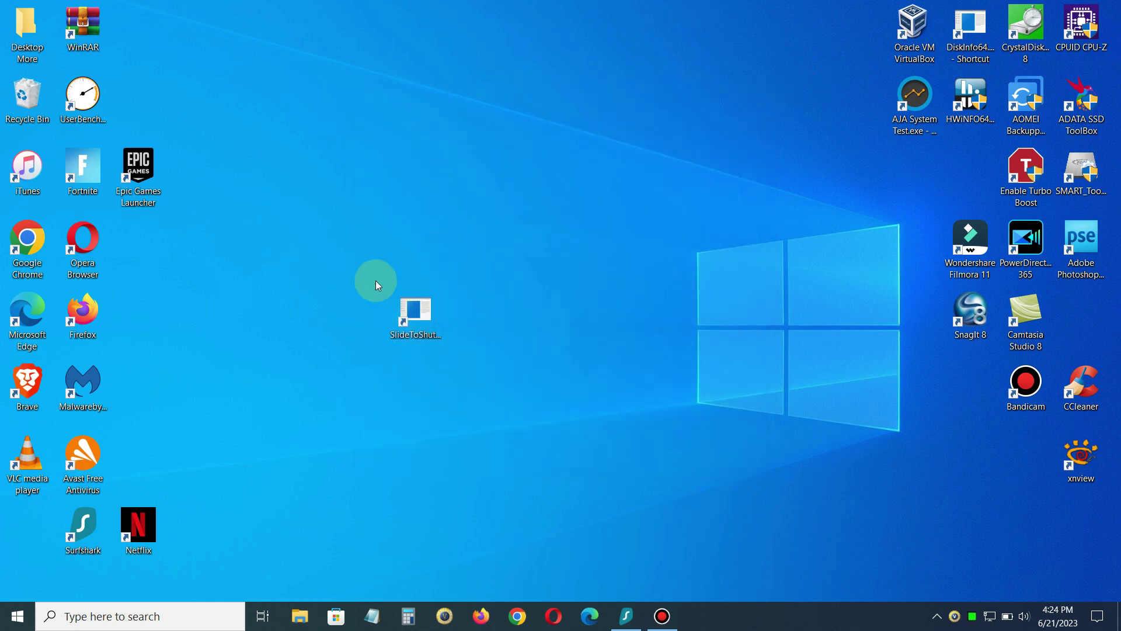
# Change the SlideToShutDown shortcut's icon to the red power icon from SHELL32
pyautogui.rightClick(411, 315)
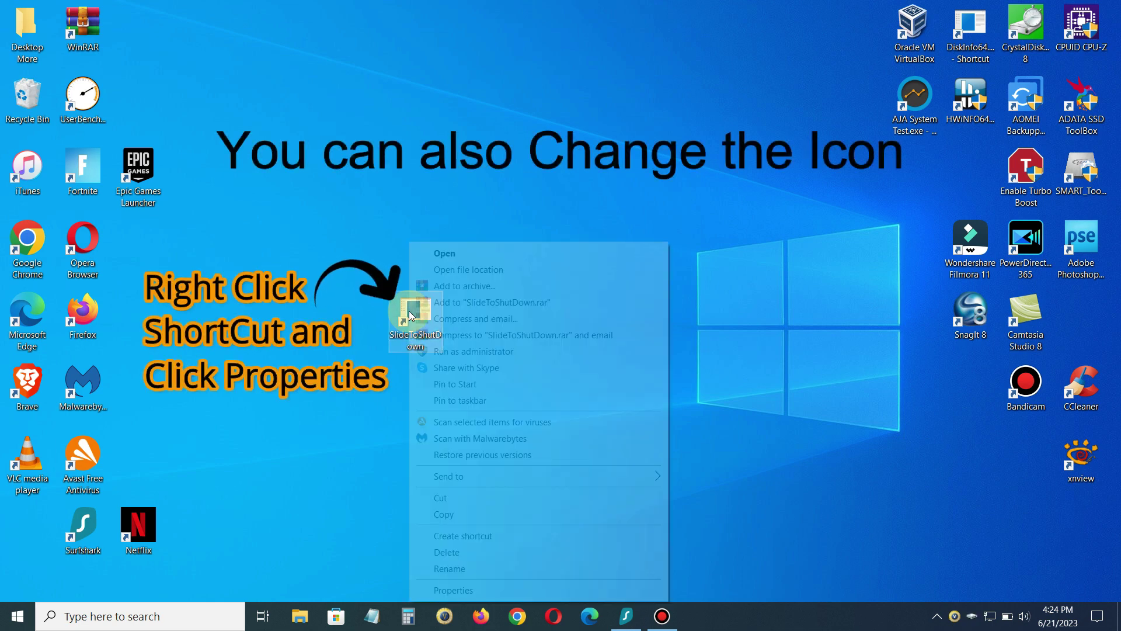
pyautogui.click(477, 589)
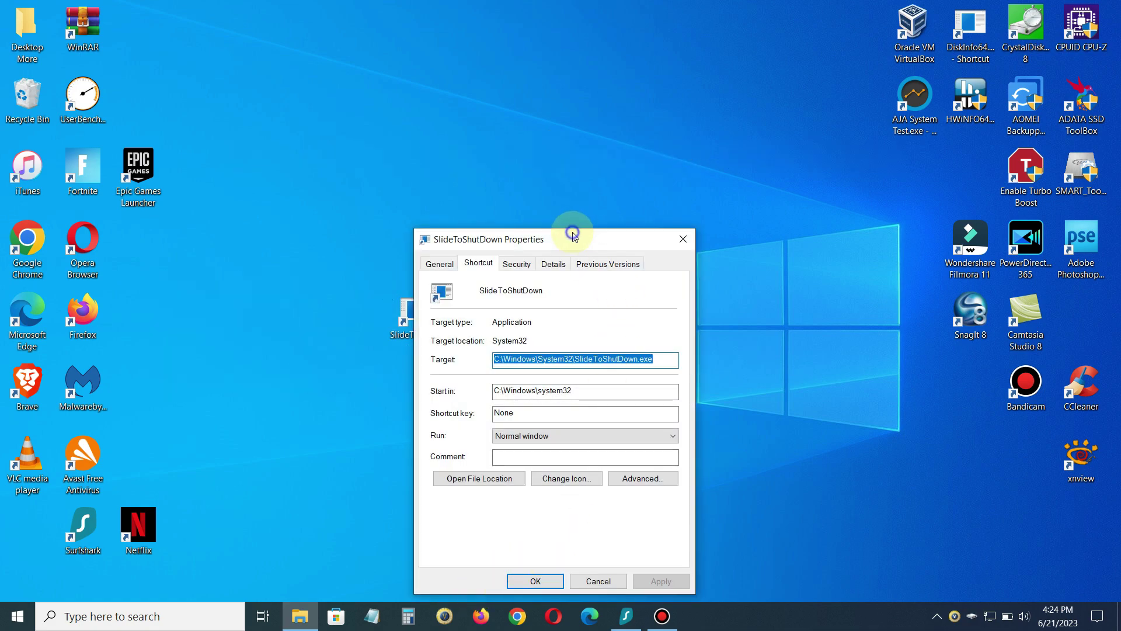
pyautogui.moveTo(574, 236); pyautogui.dragTo(562, 93)
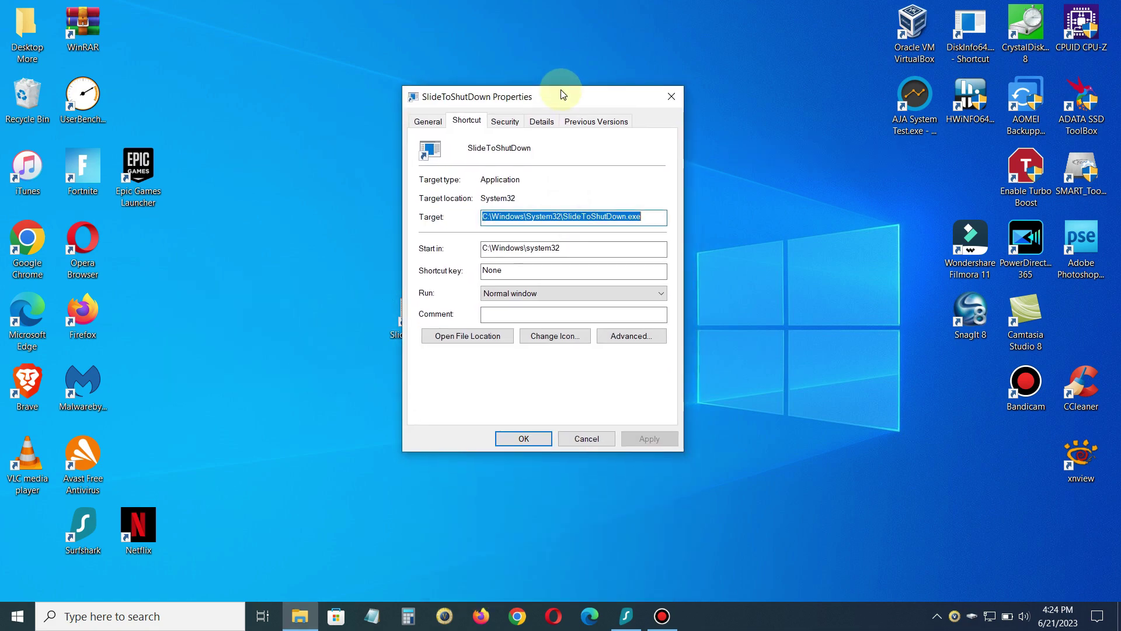
pyautogui.click(573, 337)
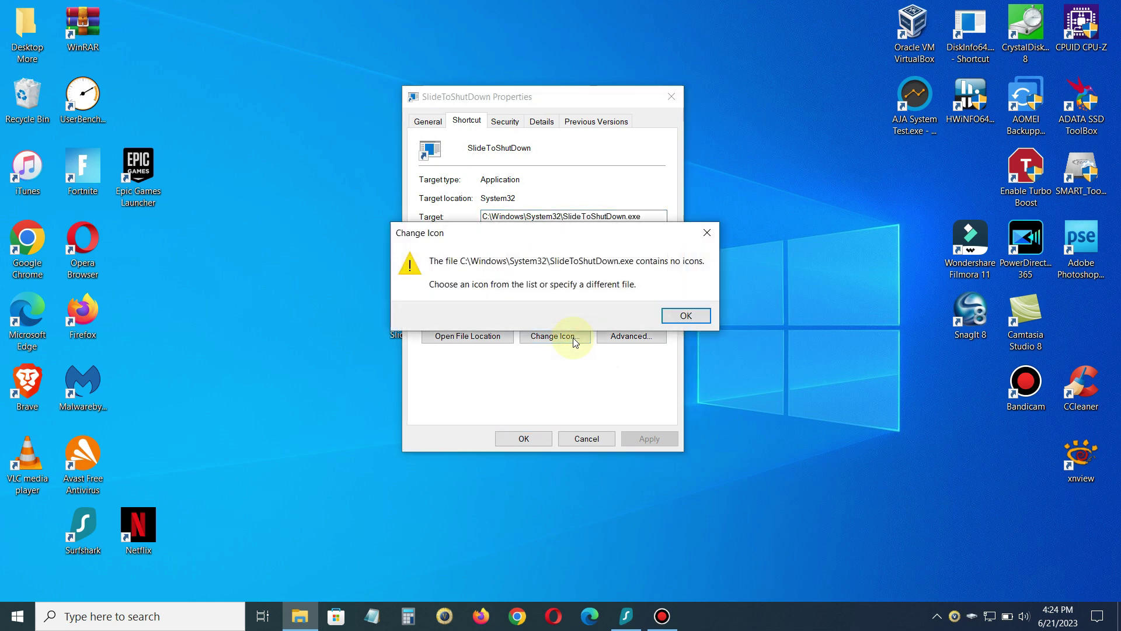
pyautogui.click(685, 316)
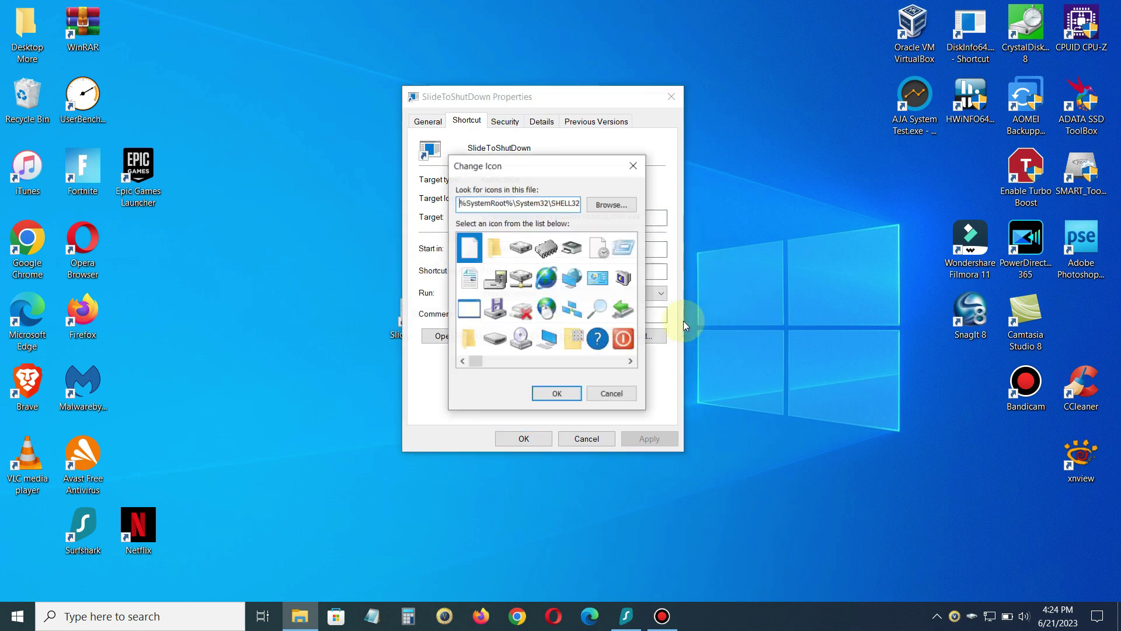
pyautogui.click(632, 362)
pyautogui.click(632, 362)
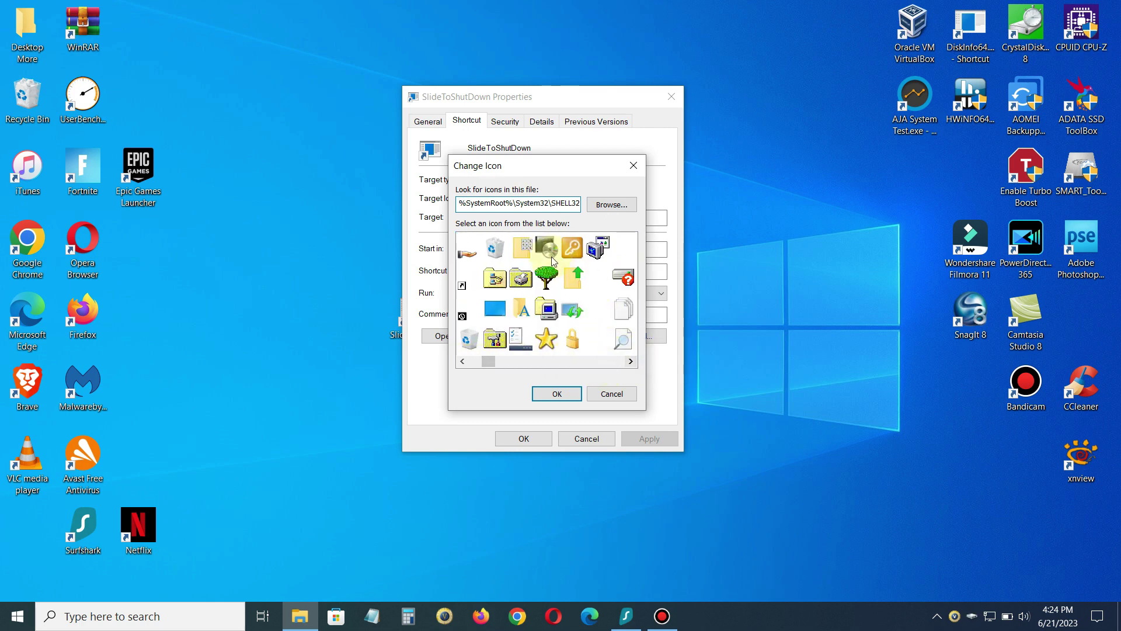
pyautogui.click(463, 362)
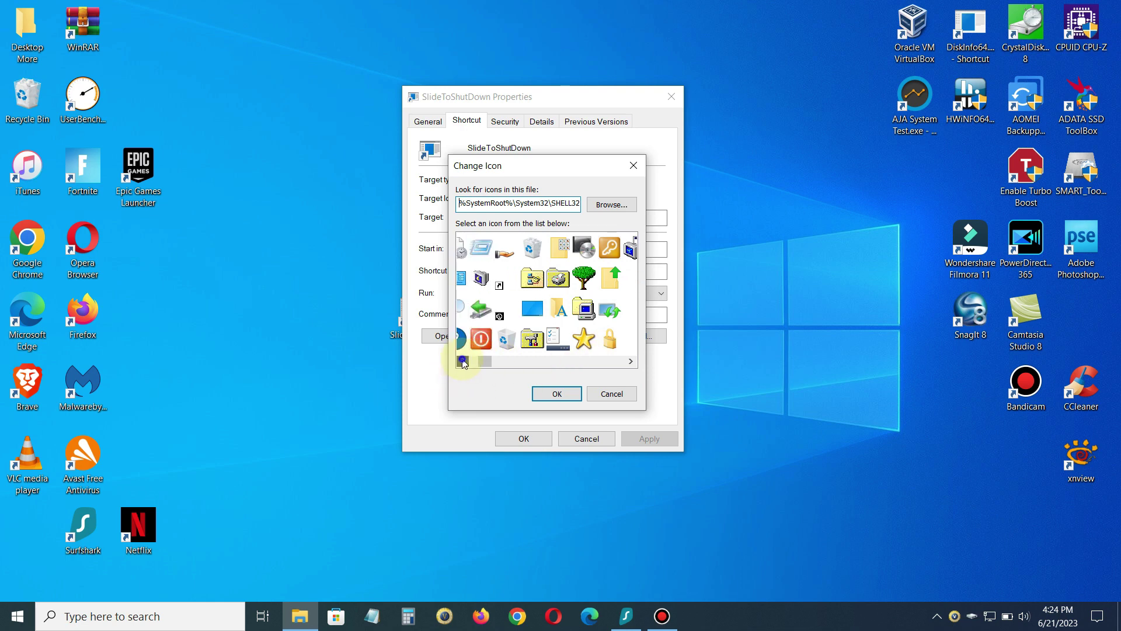
pyautogui.click(522, 340)
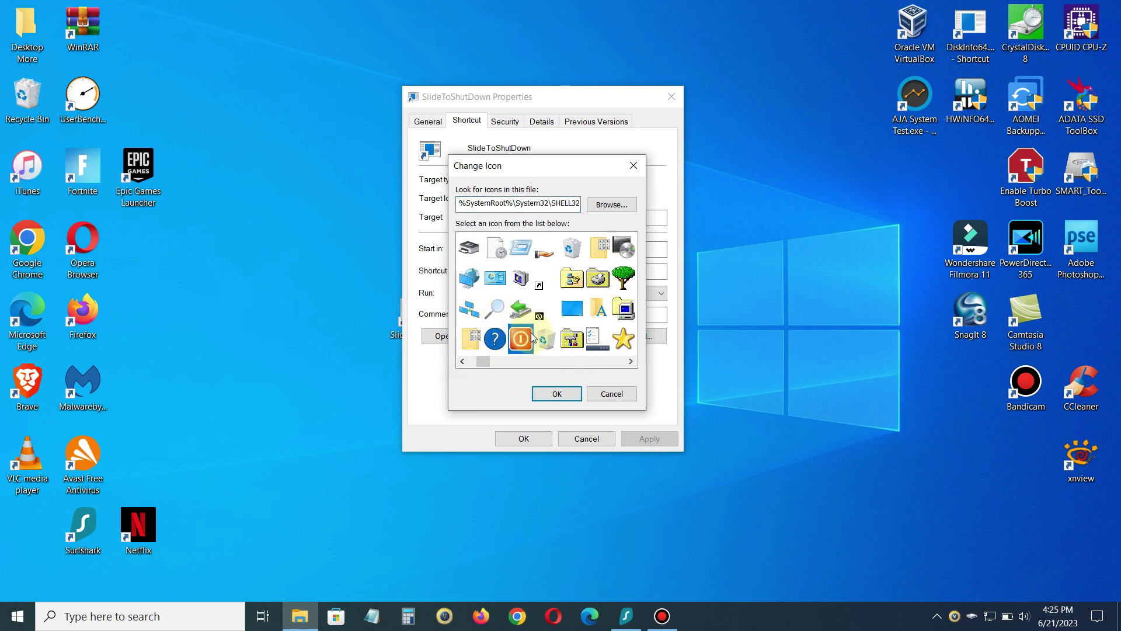
pyautogui.click(557, 394)
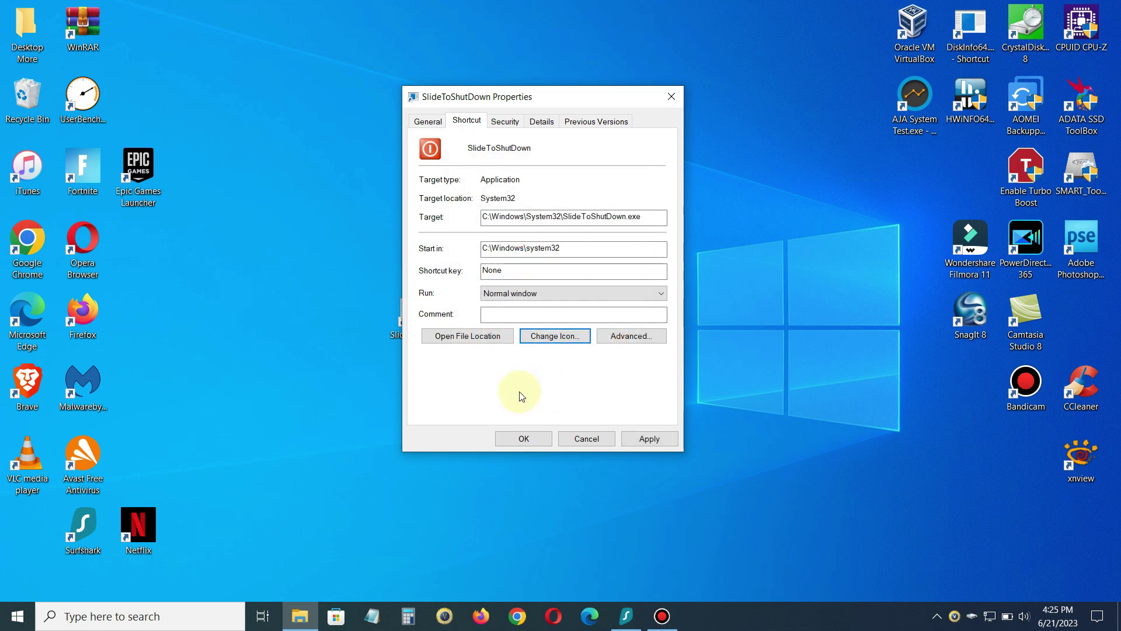
pyautogui.click(523, 438)
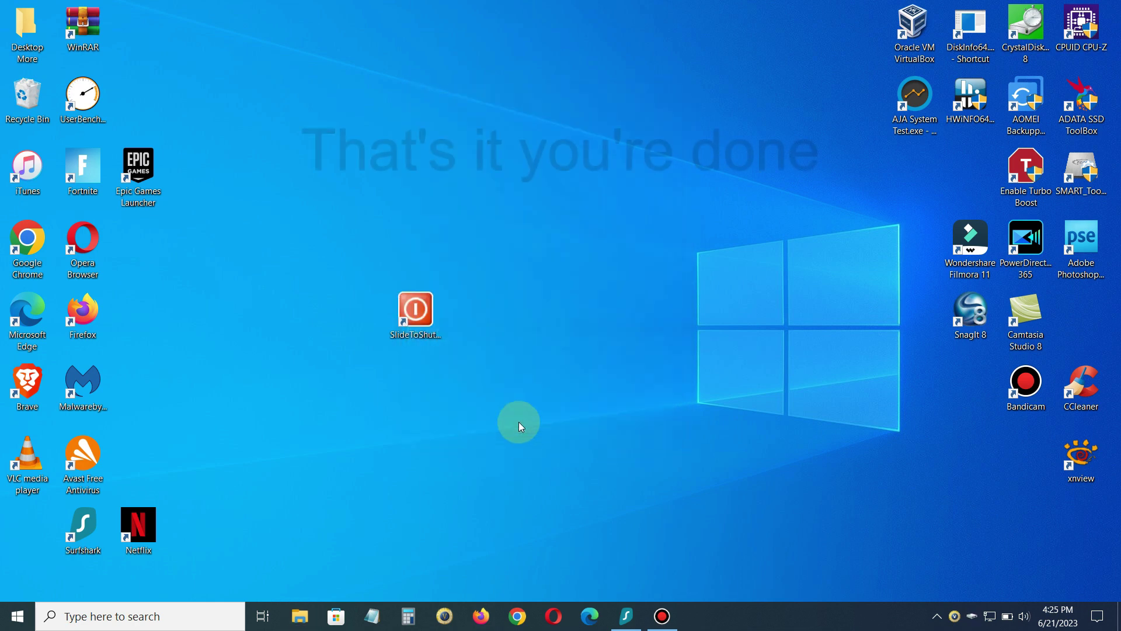
pyautogui.click(416, 324)
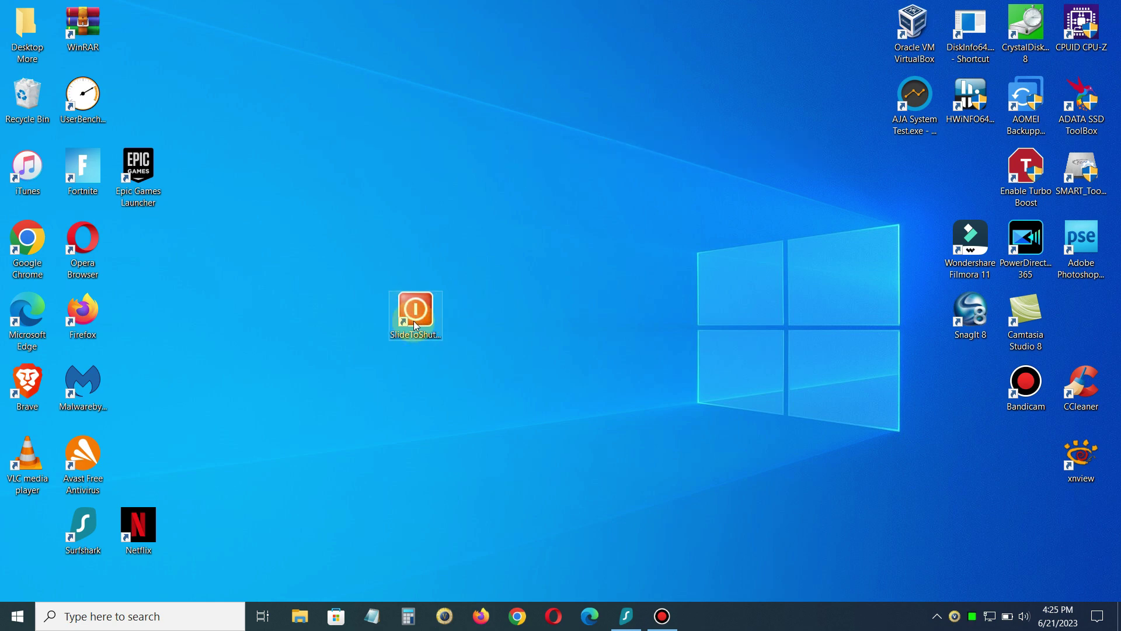
pyautogui.doubleClick(418, 314)
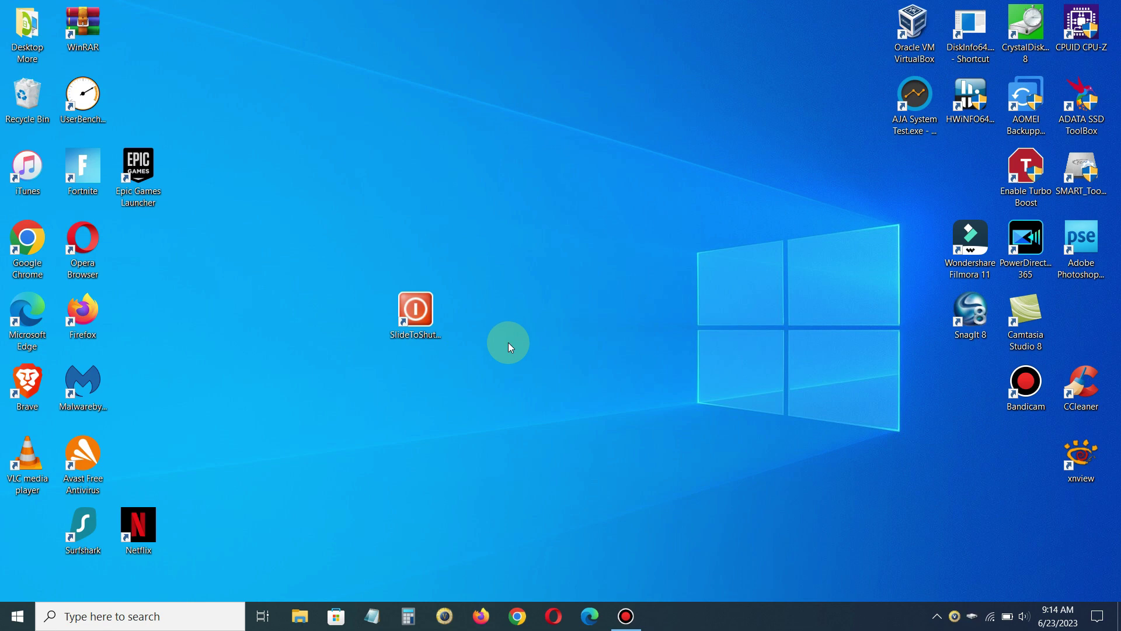
# Create a desktop shortcut running 'shutdown -R -T 1' and name it Restart
pyautogui.rightClick(524, 227)
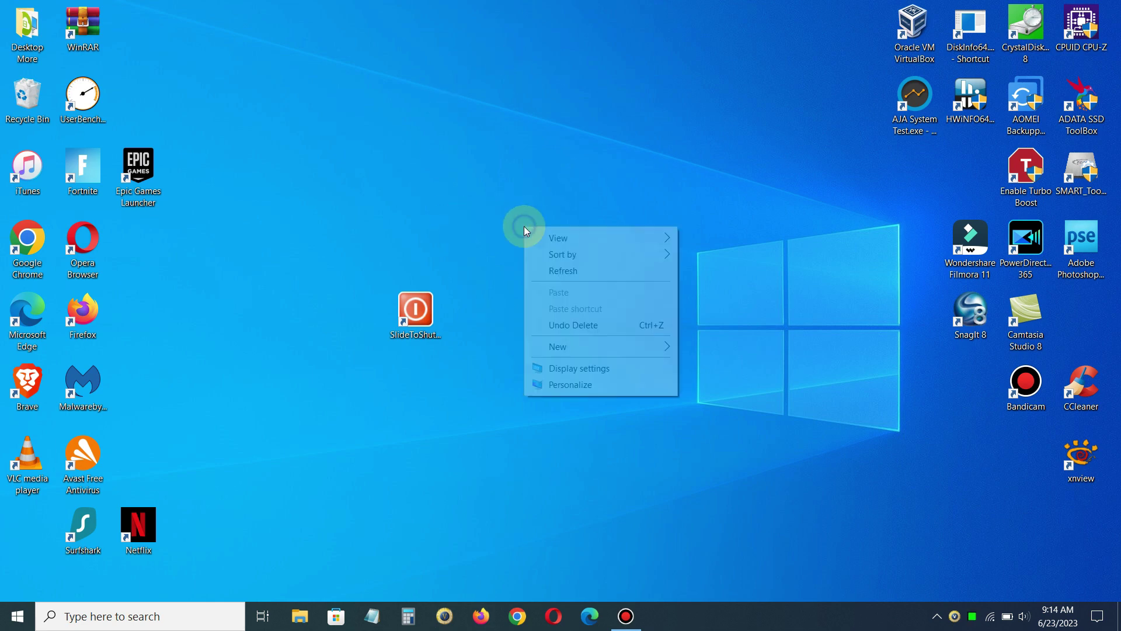
pyautogui.moveTo(563, 351)
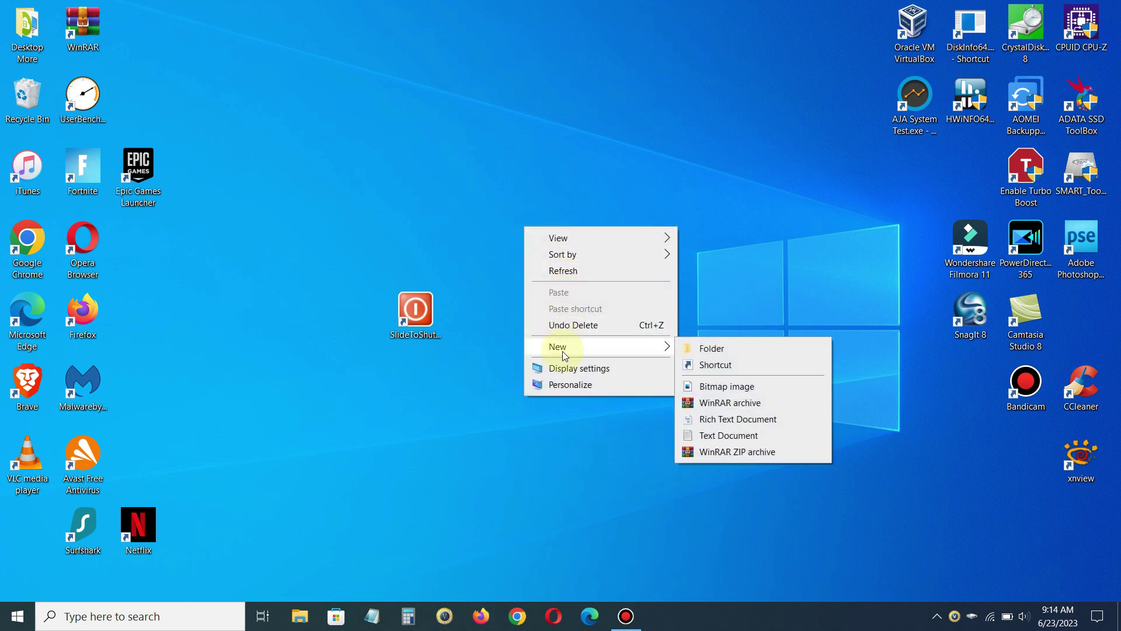
pyautogui.click(740, 367)
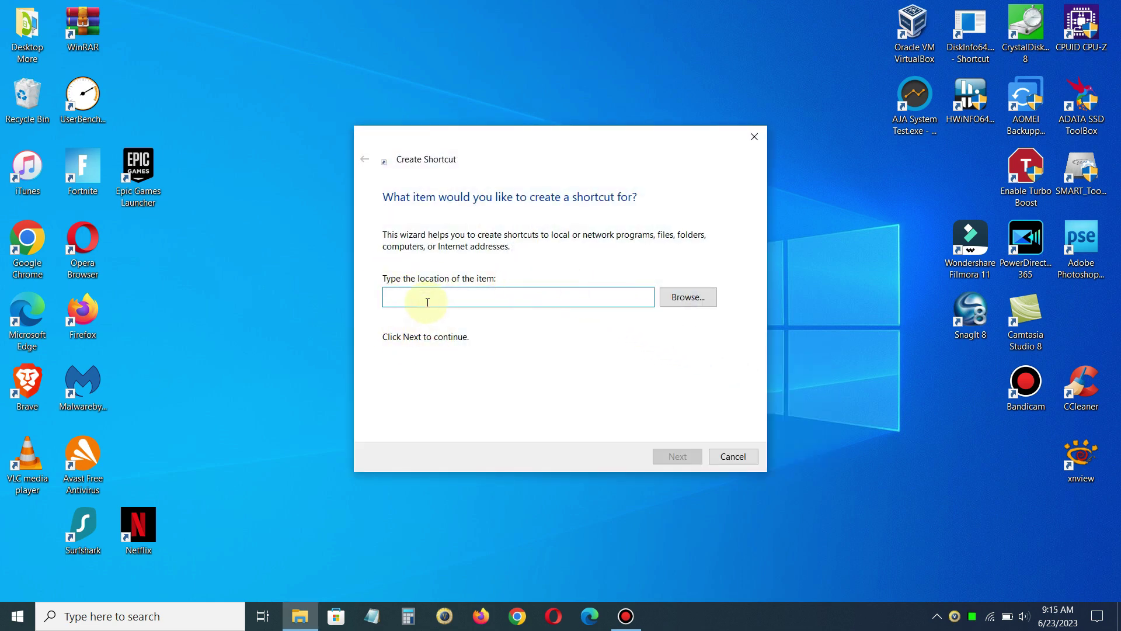
pyautogui.write('shutdown -R -T 1')
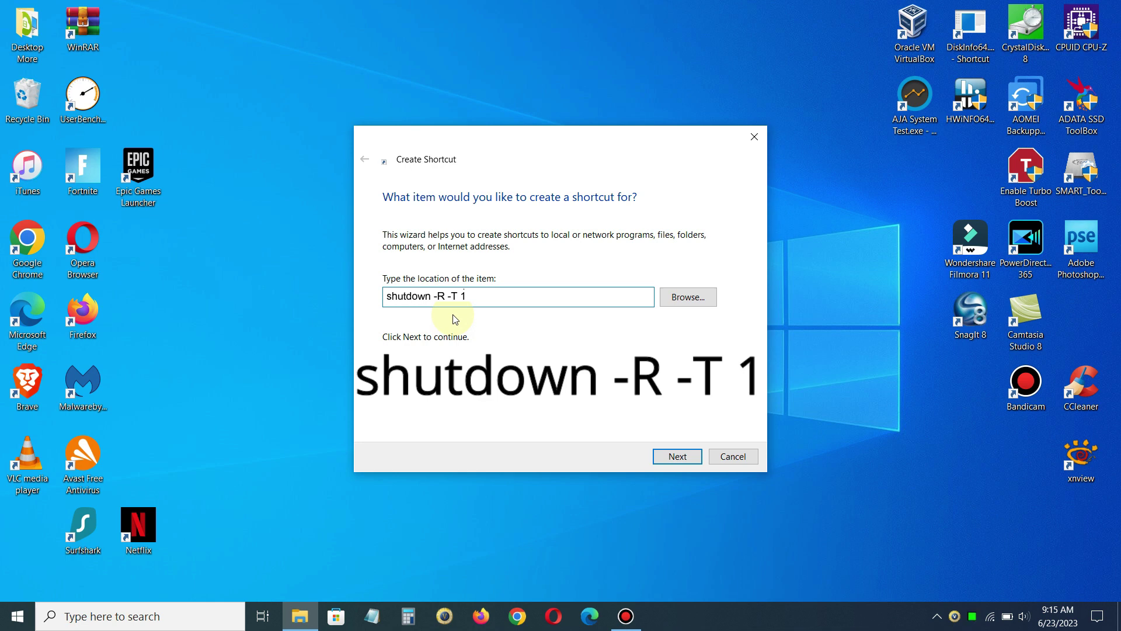
pyautogui.click(681, 456)
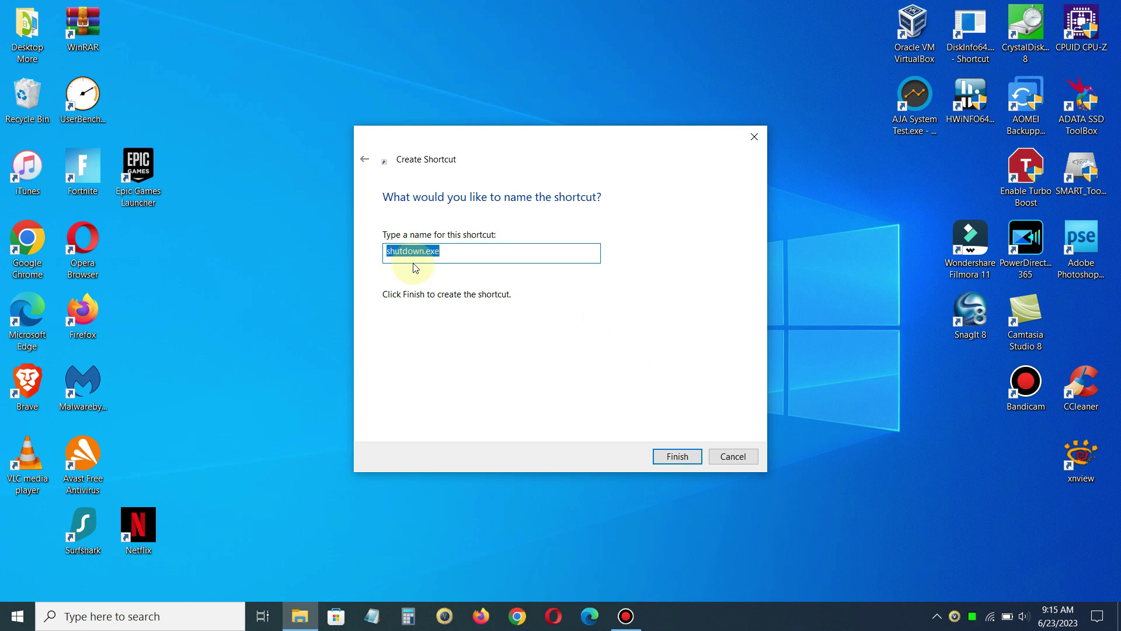
pyautogui.click(461, 256)
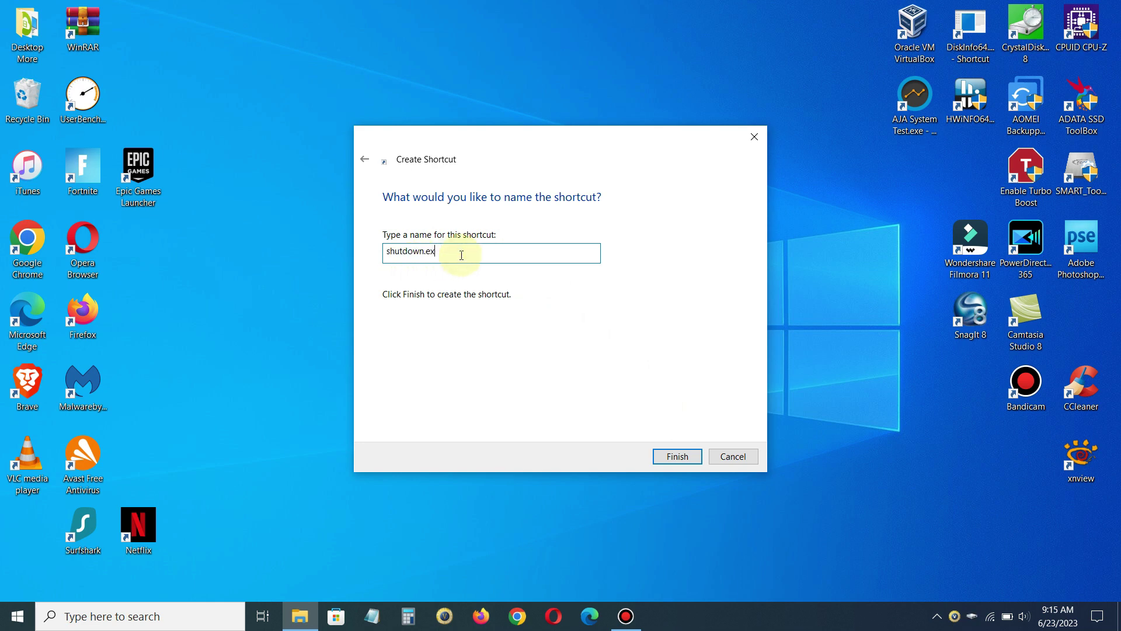
pyautogui.press('BackSpace')
pyautogui.press('BackSpace')
pyautogui.press('BackSpace')
pyautogui.press('BackSpace')
pyautogui.press('BackSpace')
pyautogui.press('BackSpace')
pyautogui.press('BackSpace')
pyautogui.press('BackSpace')
pyautogui.press('BackSpace')
pyautogui.press('BackSpace')
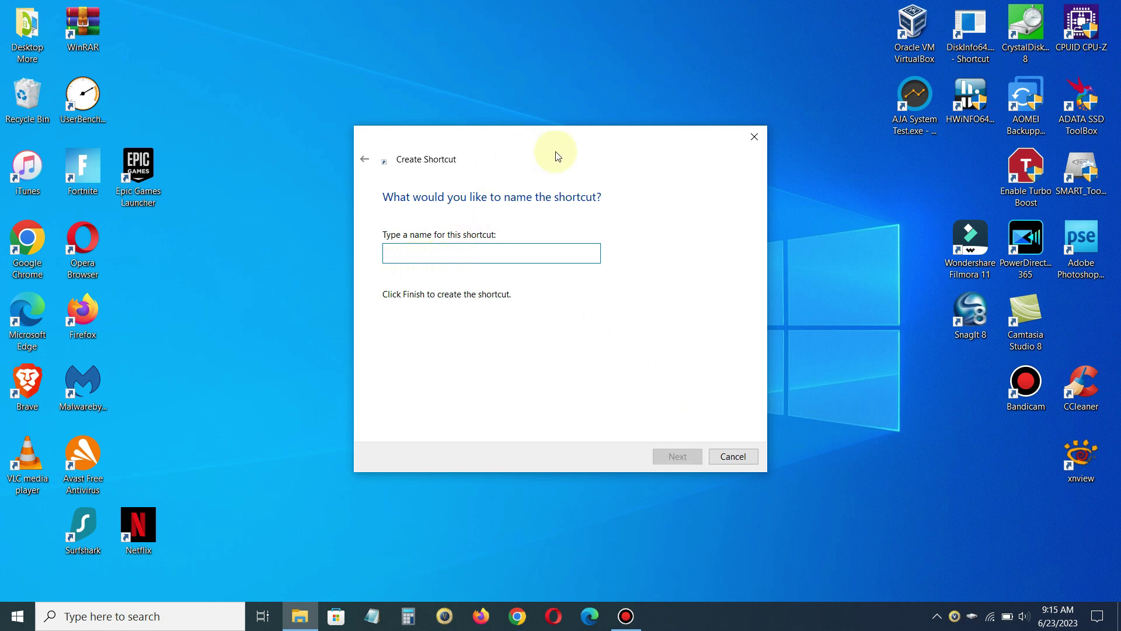
pyautogui.write('Restart')
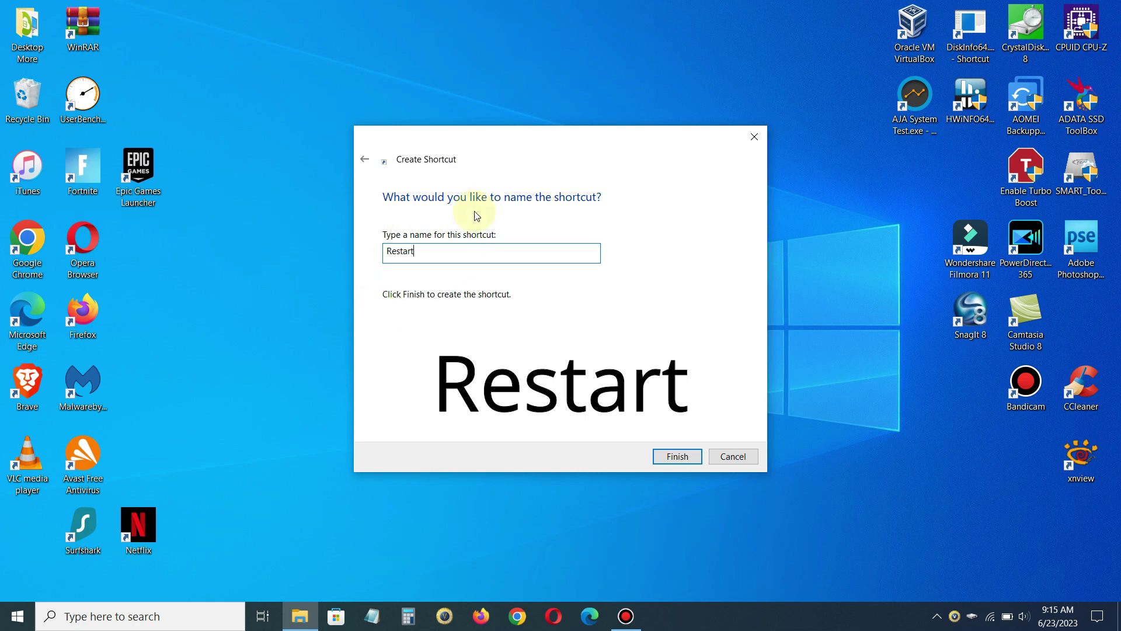
pyautogui.click(679, 459)
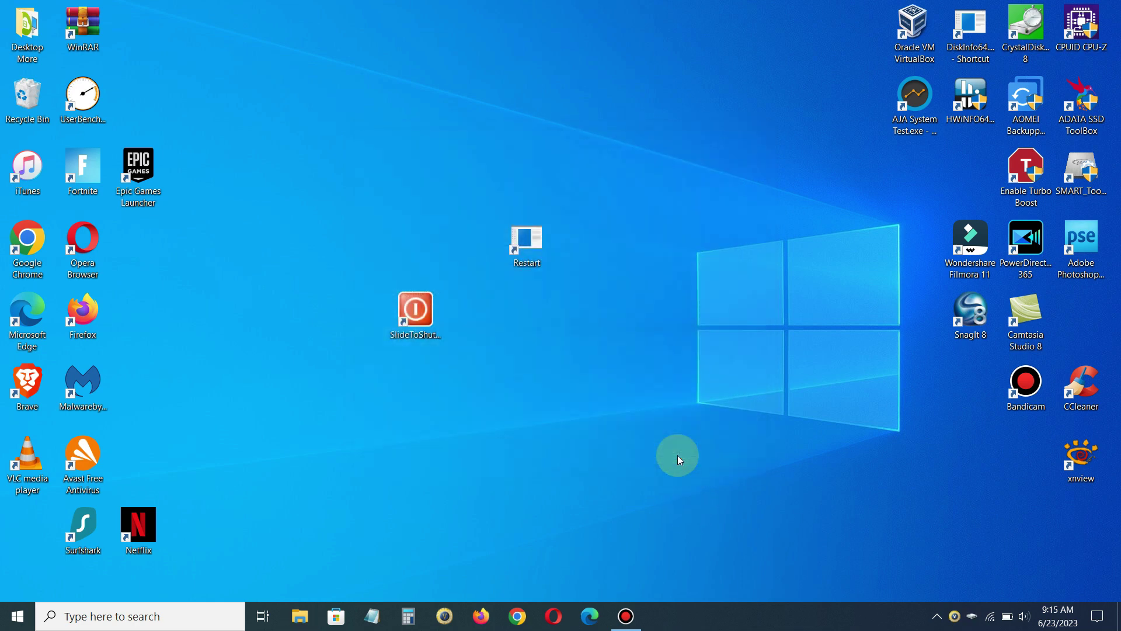
# Set the Restart shortcut's icon to the blue circular-arrows refresh icon from SHELL32
pyautogui.click(529, 243)
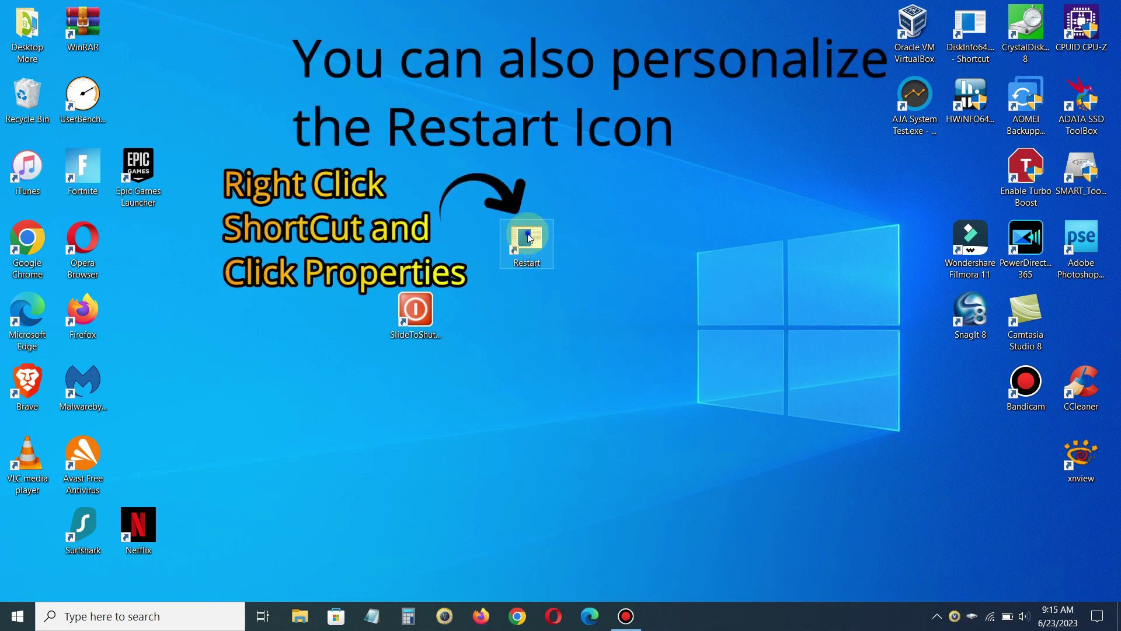
pyautogui.rightClick(529, 237)
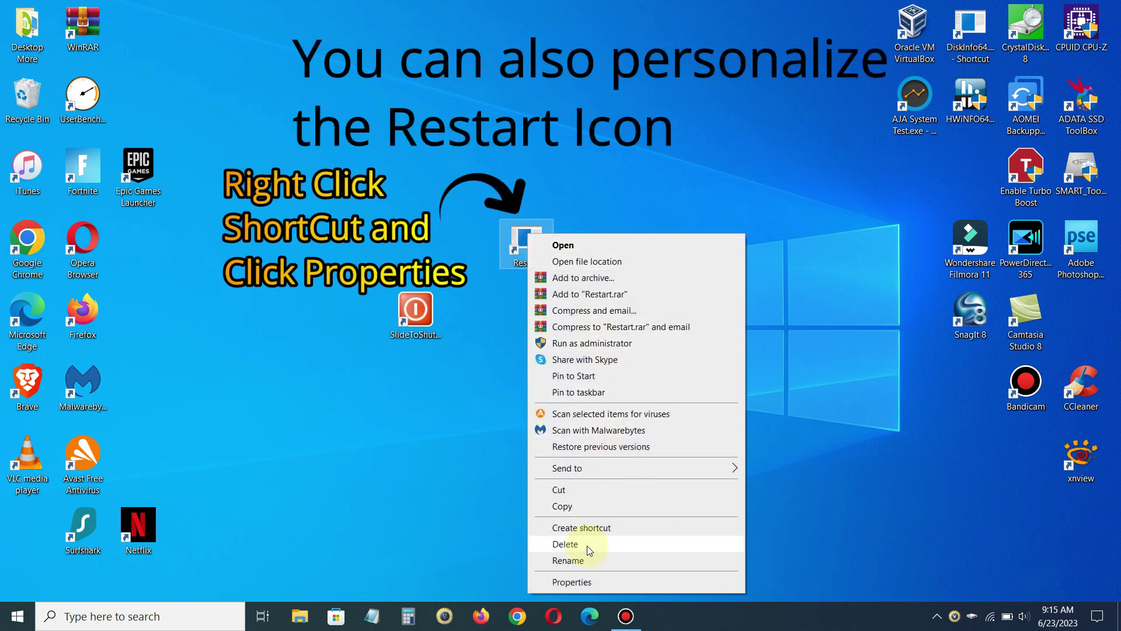
pyautogui.click(584, 580)
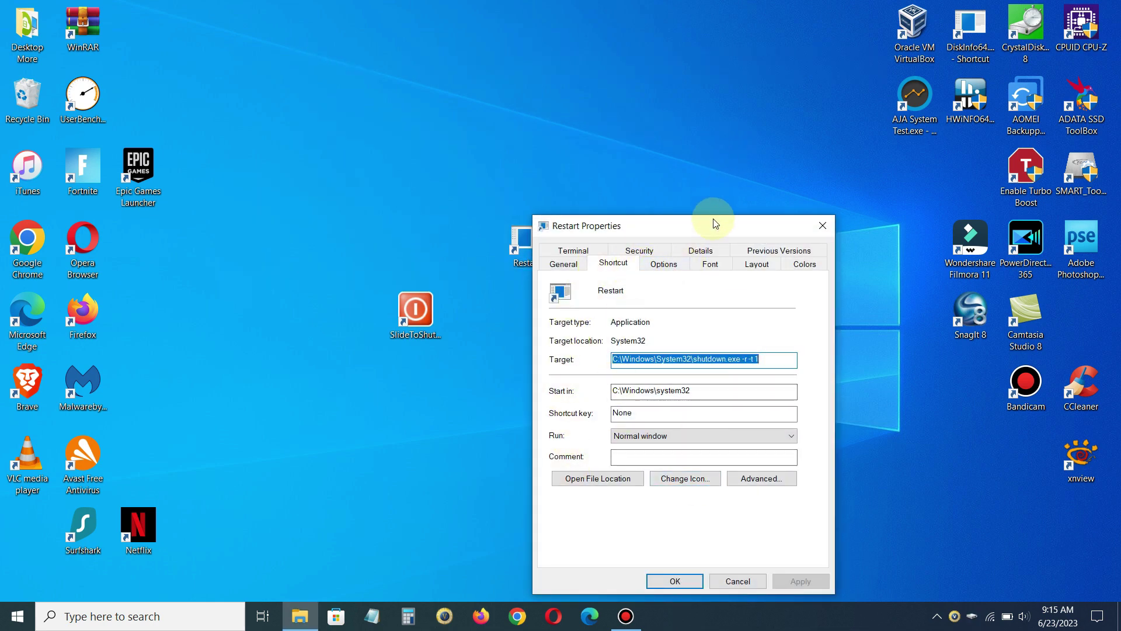
pyautogui.moveTo(713, 225); pyautogui.dragTo(613, 62)
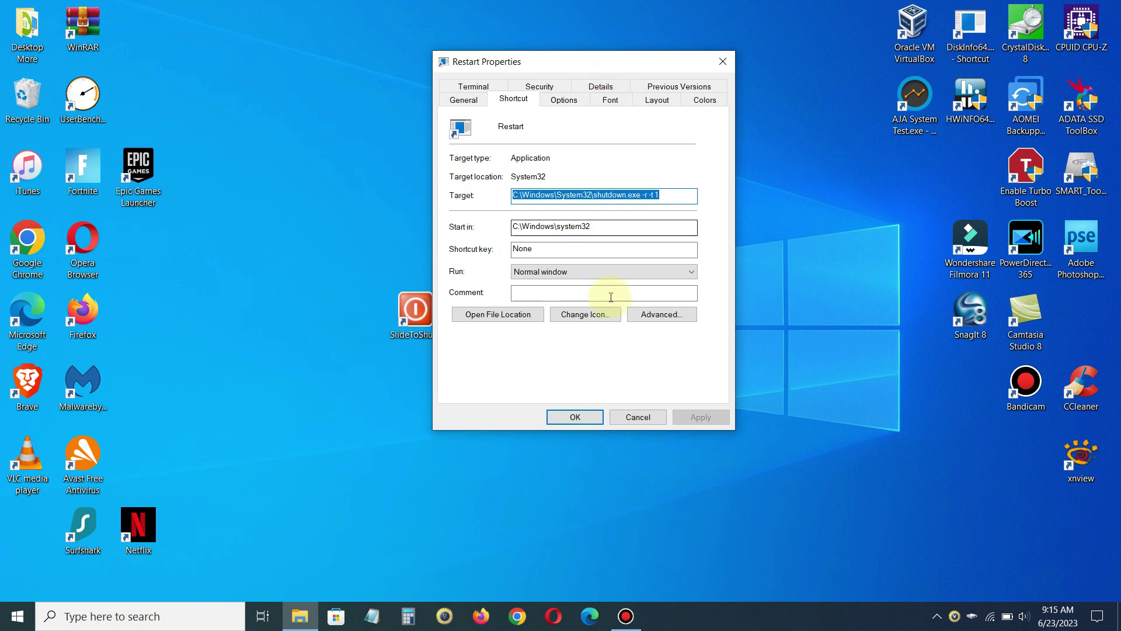
pyautogui.click(604, 322)
pyautogui.click(666, 316)
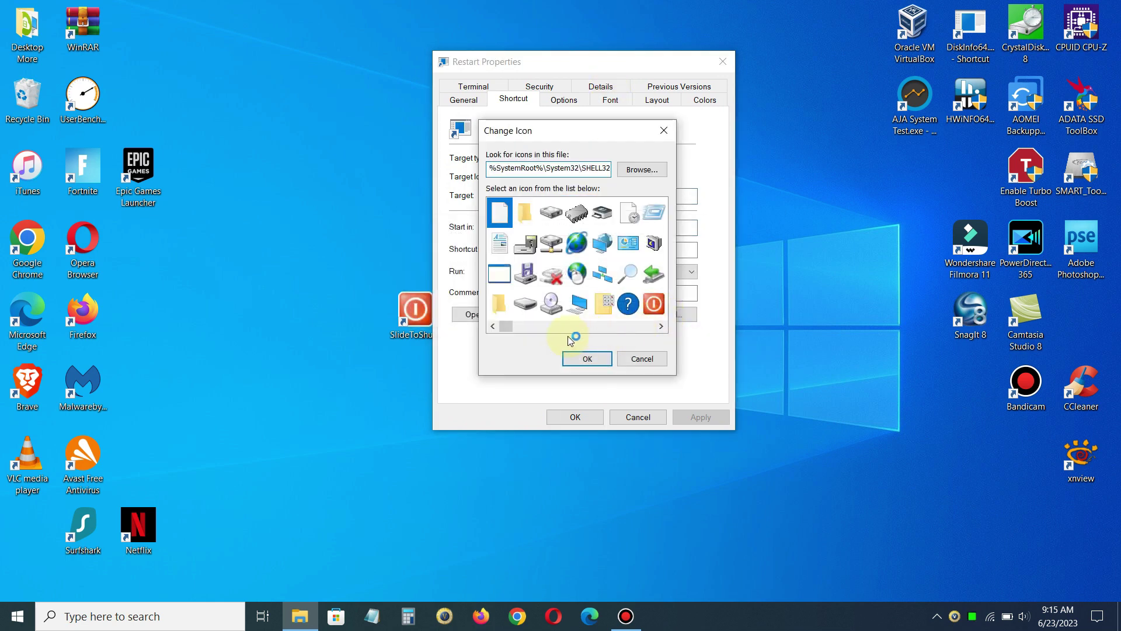
pyautogui.moveTo(502, 326); pyautogui.dragTo(576, 313)
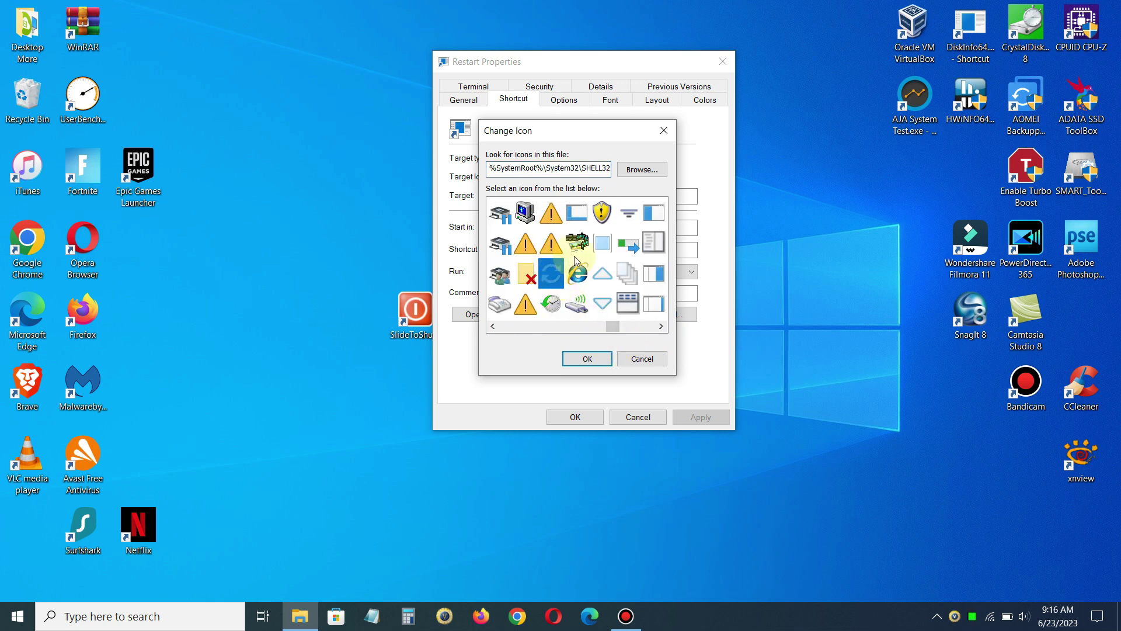
pyautogui.click(594, 362)
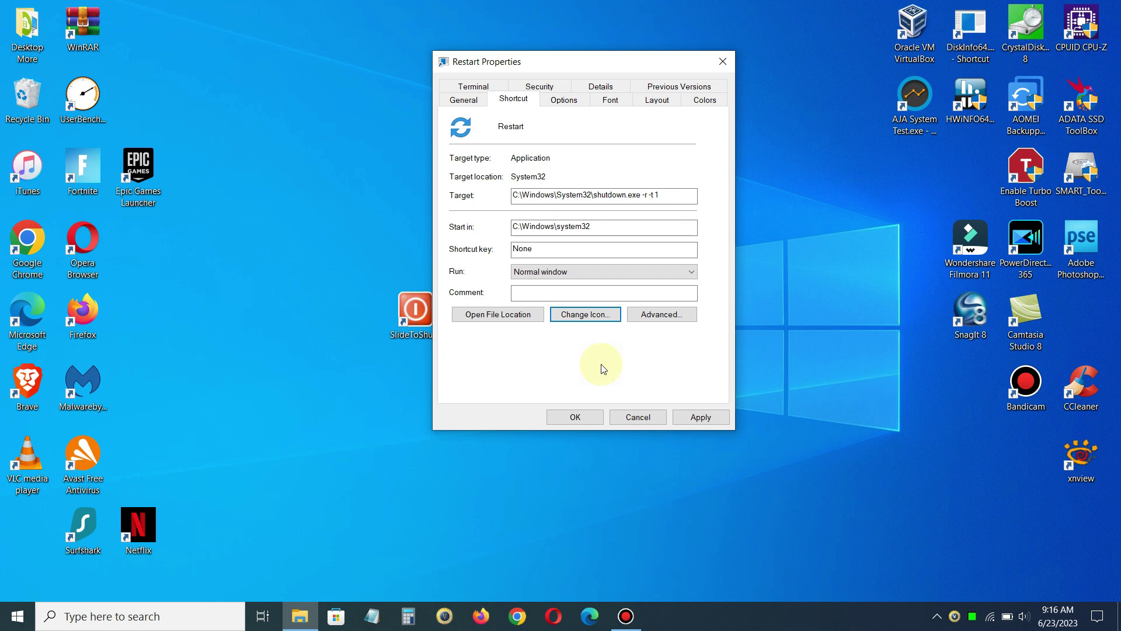
pyautogui.click(589, 415)
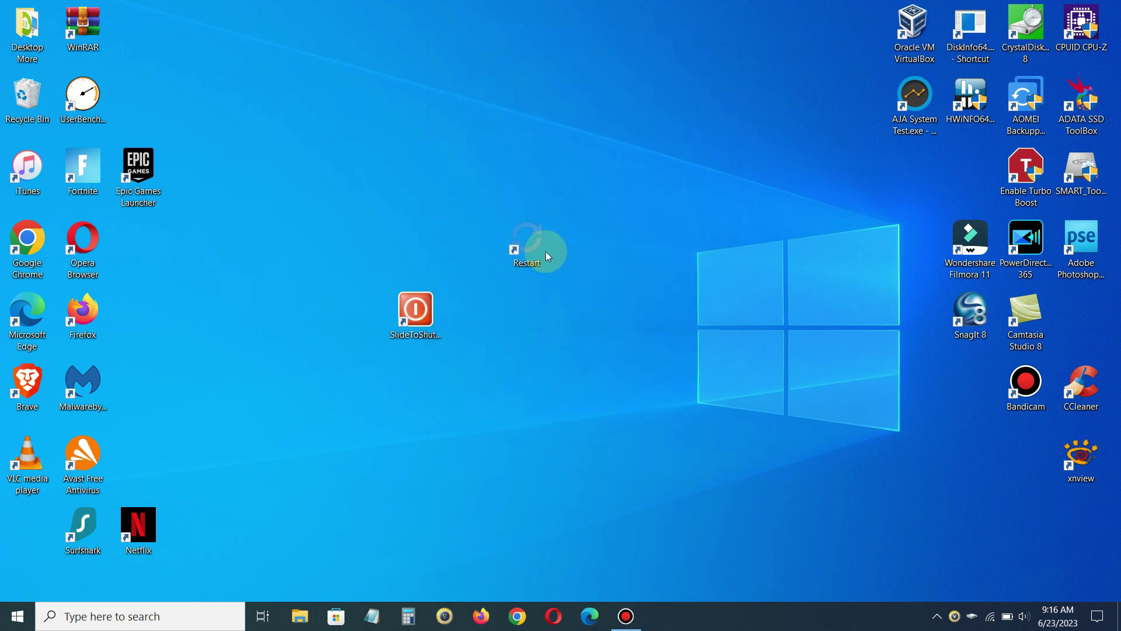
# Move the Restart shortcut next to SlideToShutDown and launch it to test the restart
pyautogui.moveTo(535, 251); pyautogui.dragTo(522, 310)
pyautogui.click(531, 318)
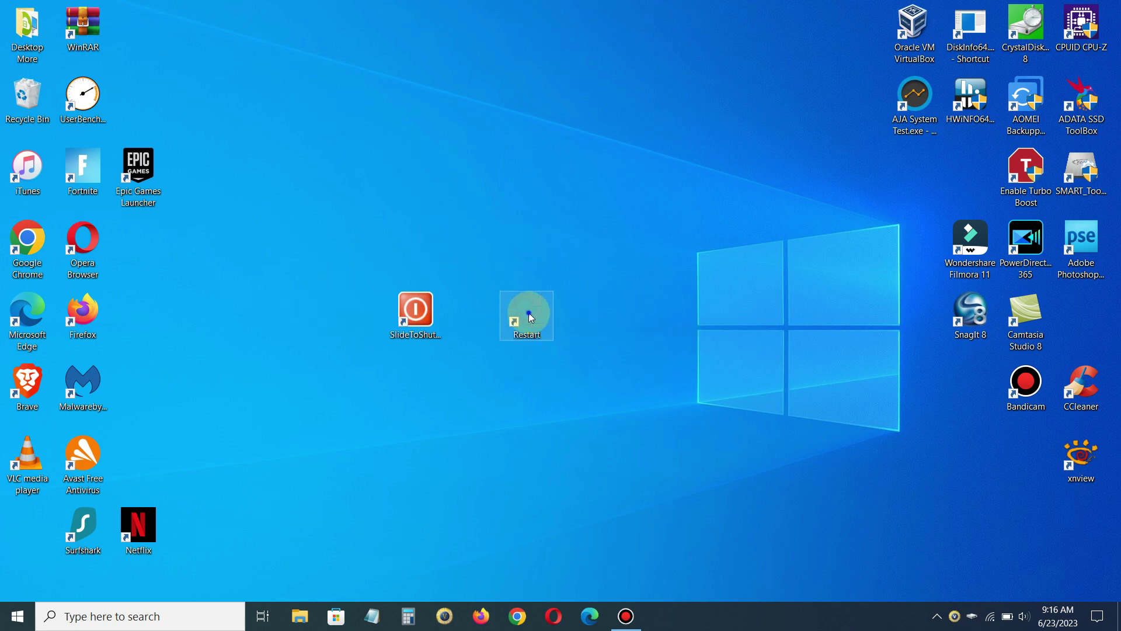